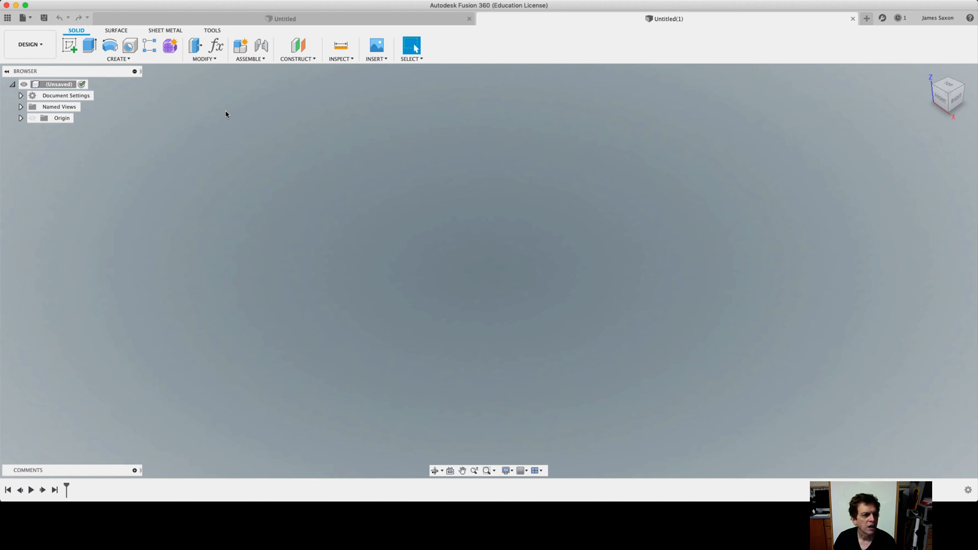
# - Start a new sketch on the front (XZ) origin plane
pyautogui.click(129, 59)
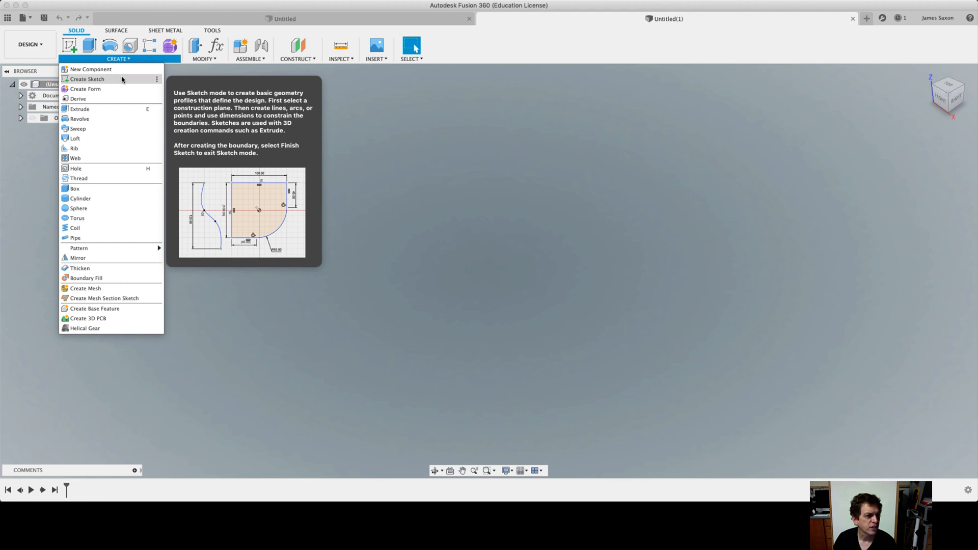
pyautogui.click(113, 83)
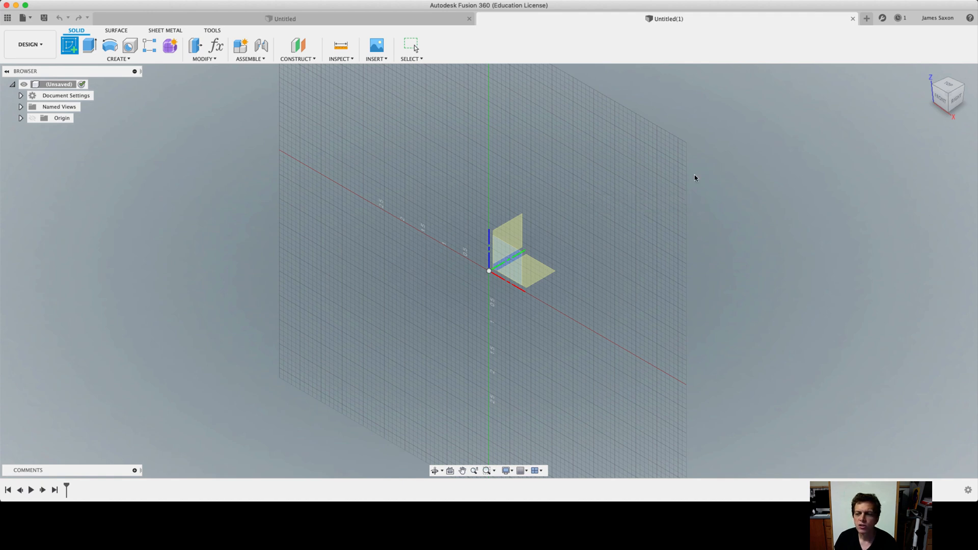
pyautogui.click(949, 94)
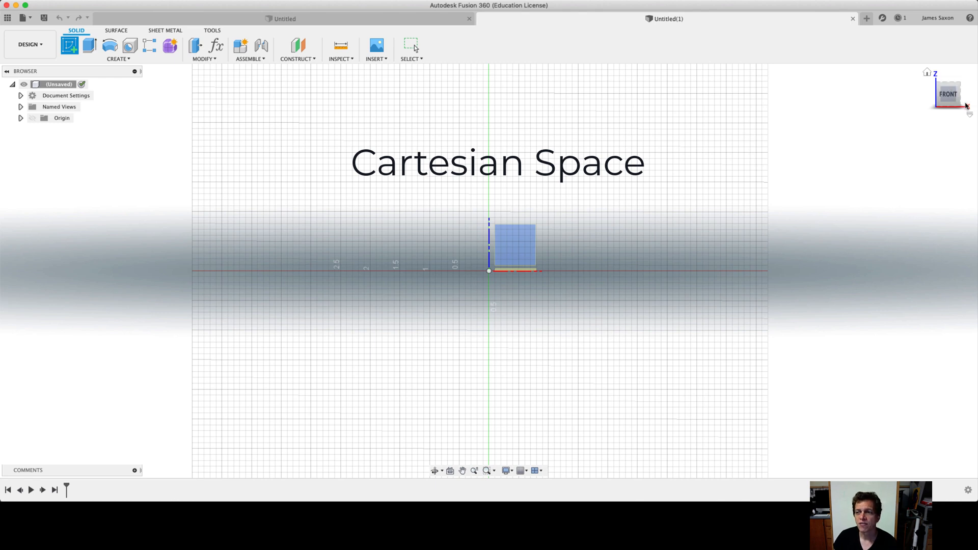
pyautogui.moveTo(951, 88)
pyautogui.mouseDown()
pyautogui.moveTo(966, 123)
pyautogui.moveTo(973, 116)
pyautogui.moveTo(940, 116)
pyautogui.mouseUp()
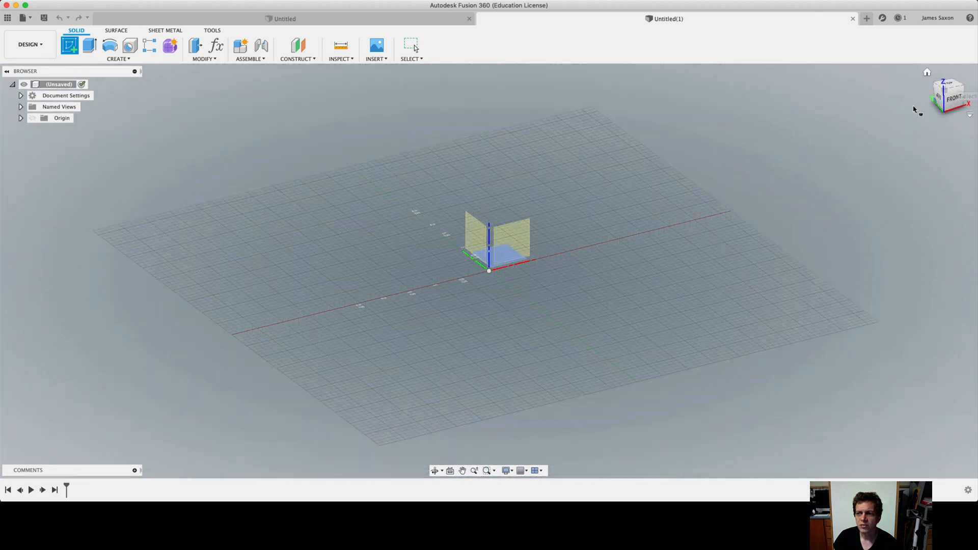
pyautogui.click(955, 101)
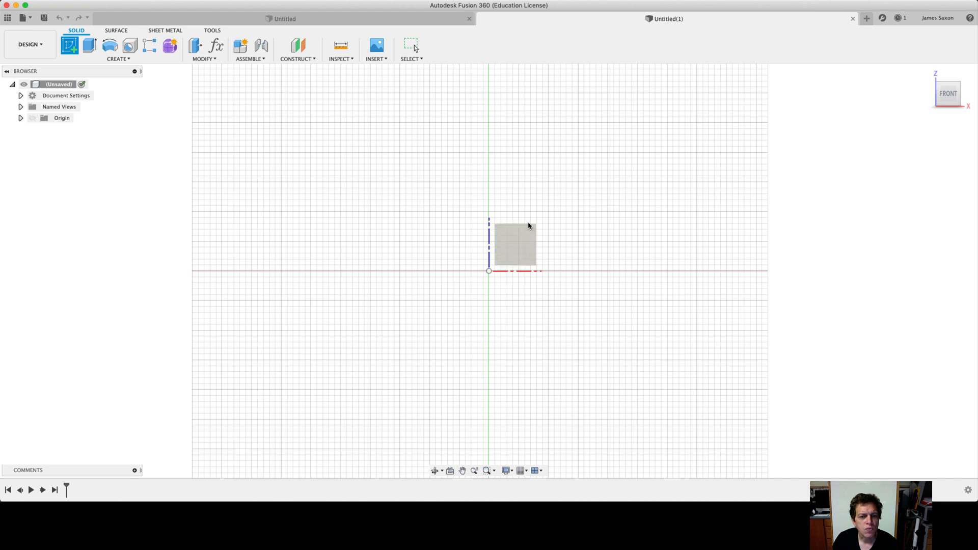
pyautogui.click(520, 247)
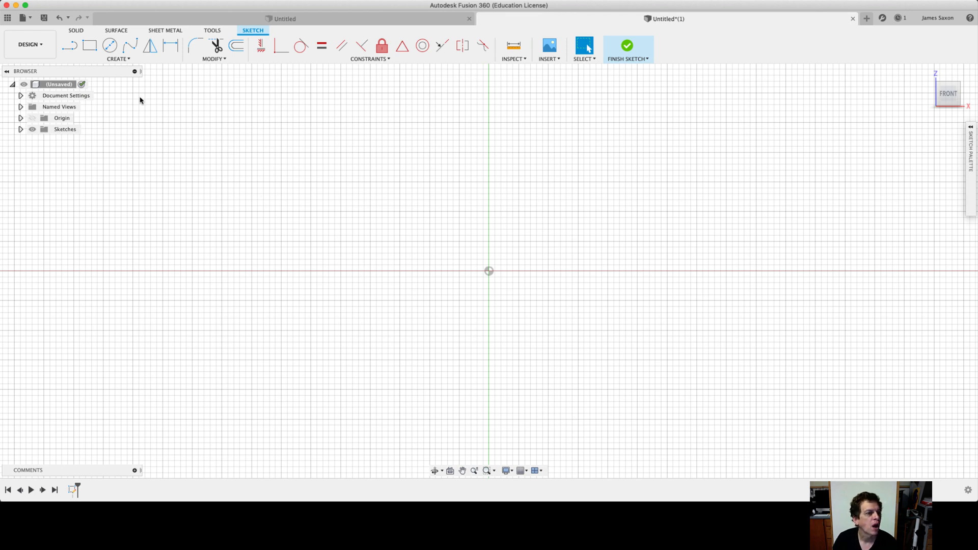
# - Place four separate sketch points around the origin: three to its upper right, two of them level, and one to its lower right
pyautogui.click(129, 60)
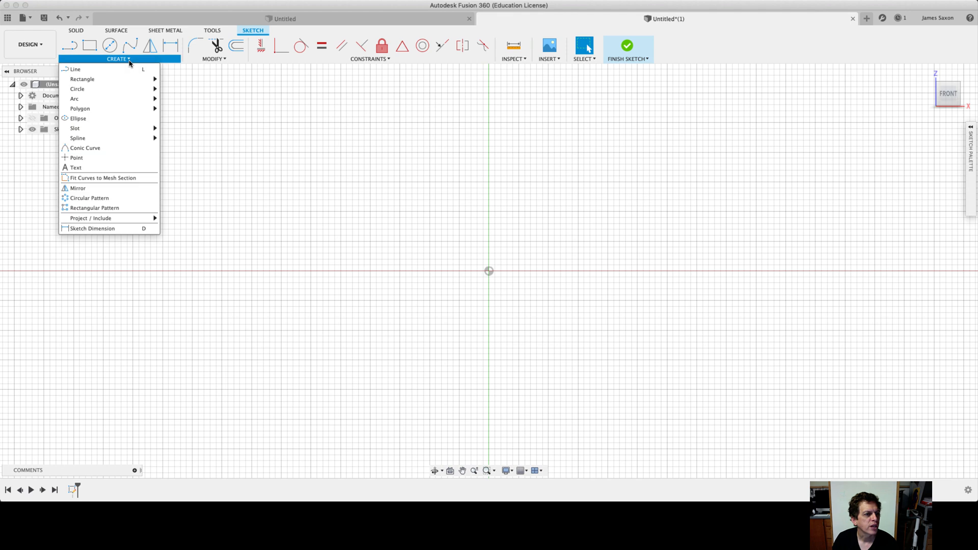
pyautogui.click(90, 158)
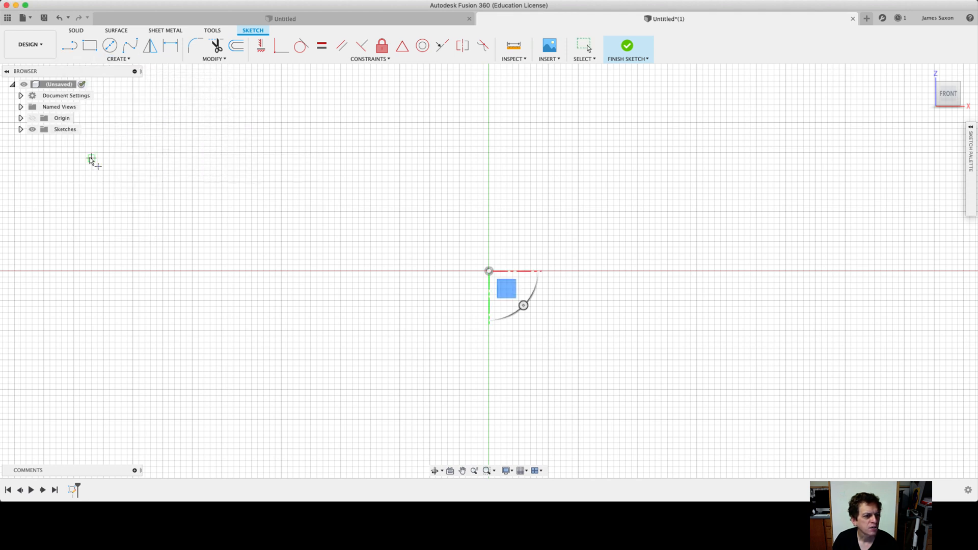
pyautogui.click(471, 235)
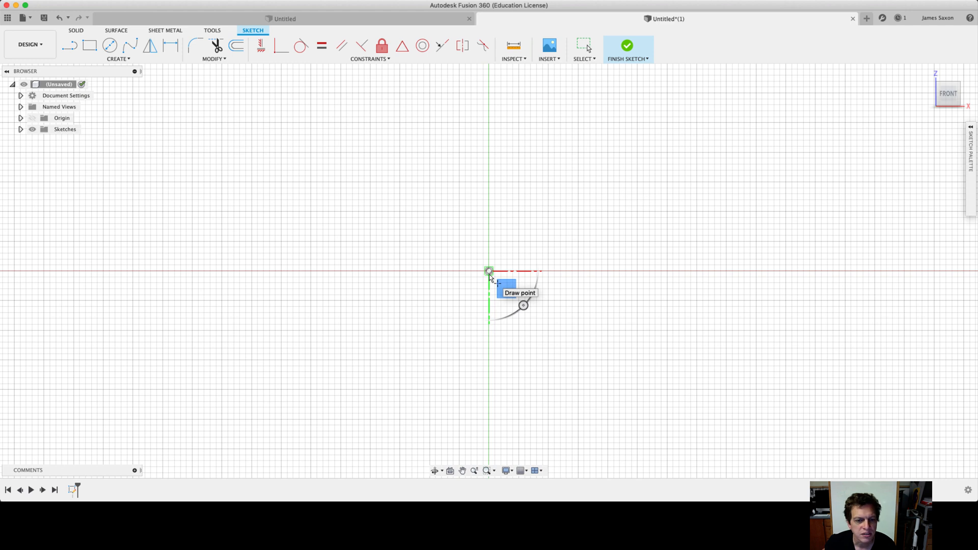
pyautogui.click(519, 242)
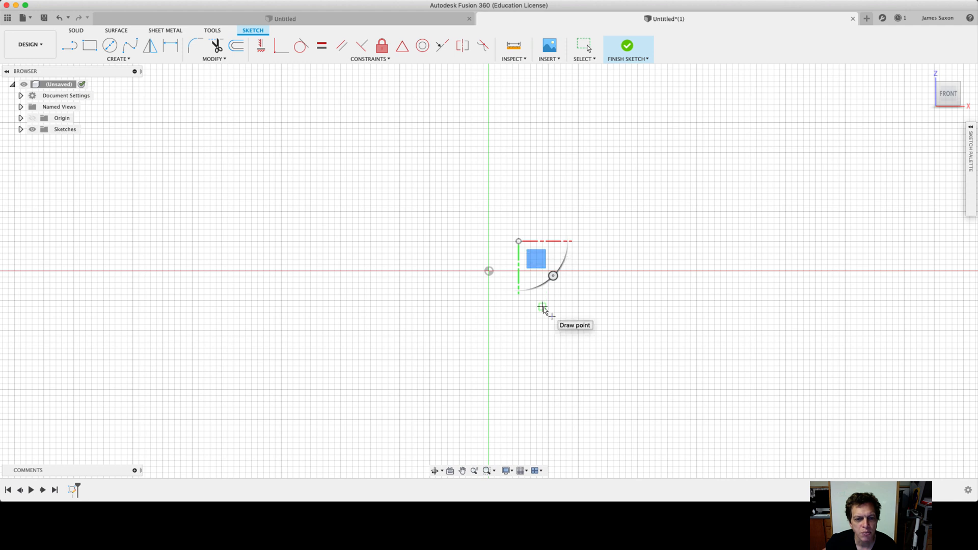
pyautogui.click(607, 243)
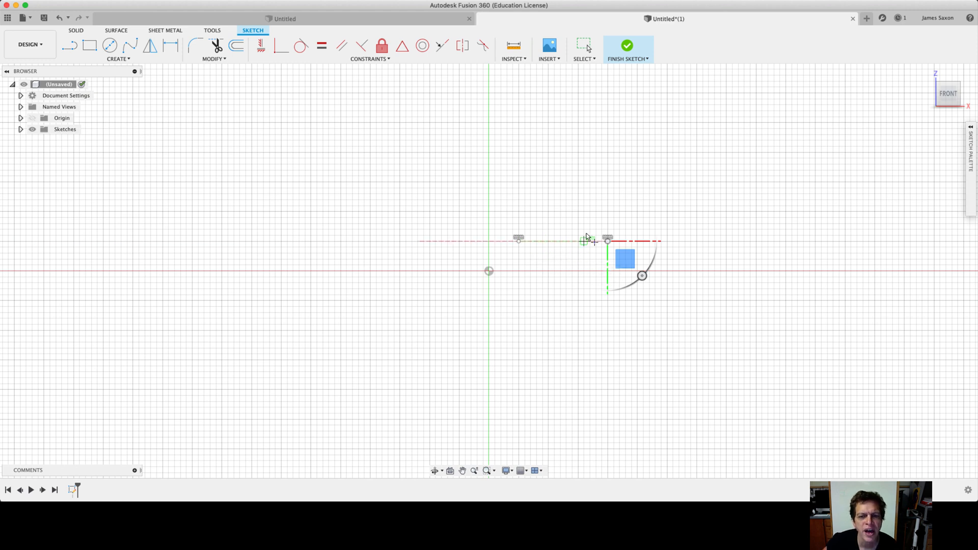
pyautogui.click(590, 200)
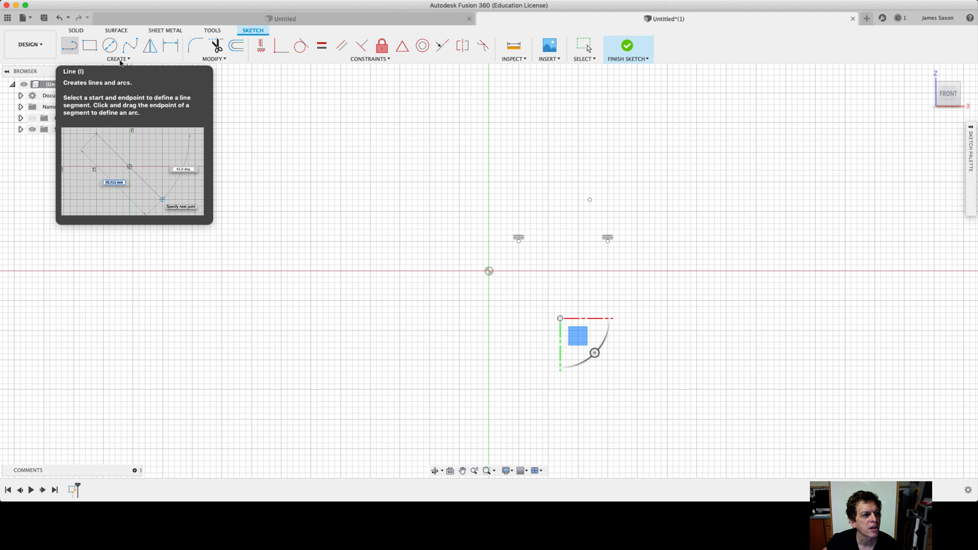
# - Draw a closed five-sided line profile around the origin, with a top edge about 3.54 in long and a horizontal bottom edge
pyautogui.click(120, 59)
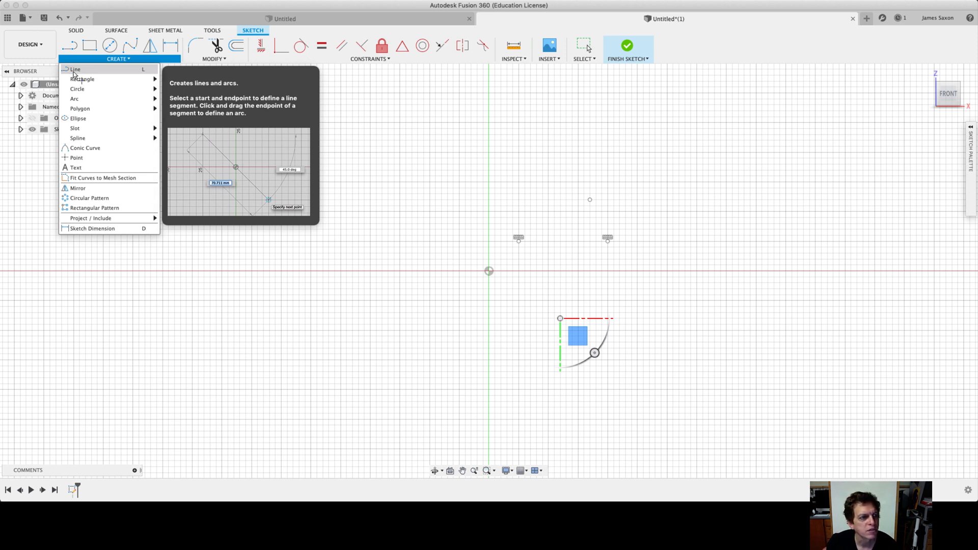
pyautogui.click(73, 75)
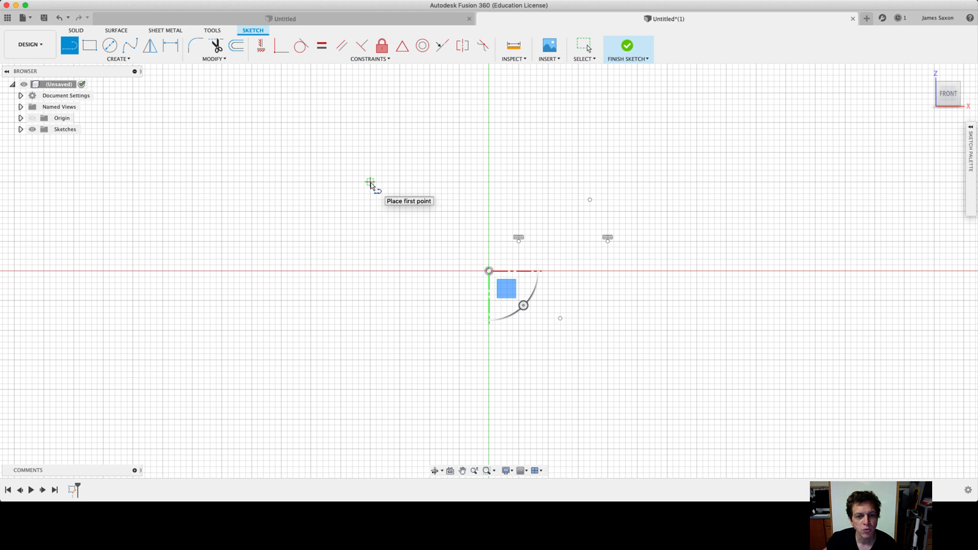
pyautogui.click(371, 182)
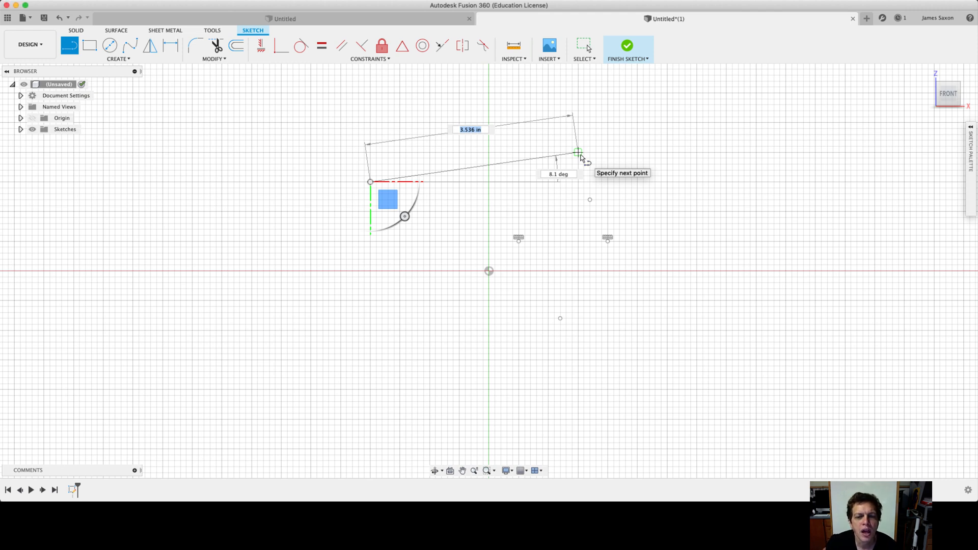
pyautogui.click(578, 152)
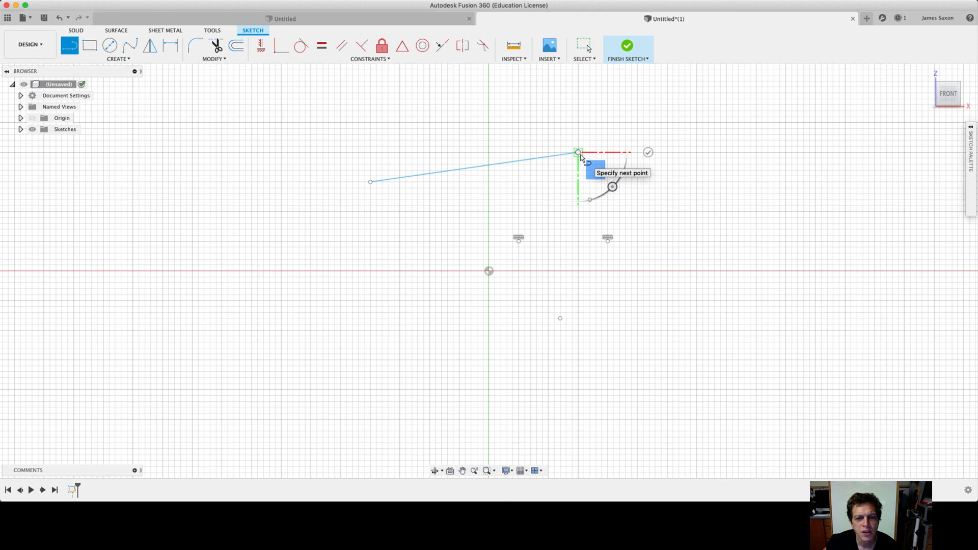
pyautogui.moveTo(581, 157); pyautogui.dragTo(648, 154)
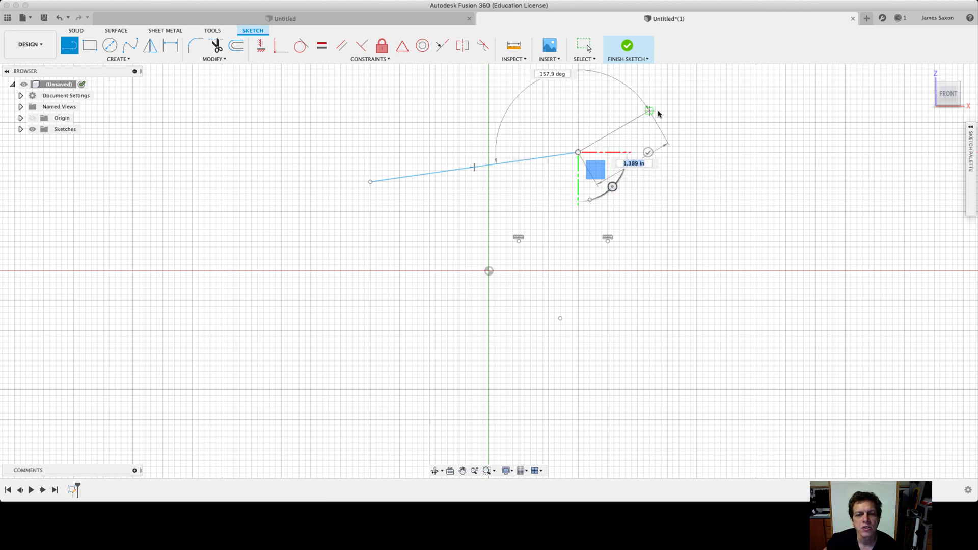
pyautogui.click(673, 229)
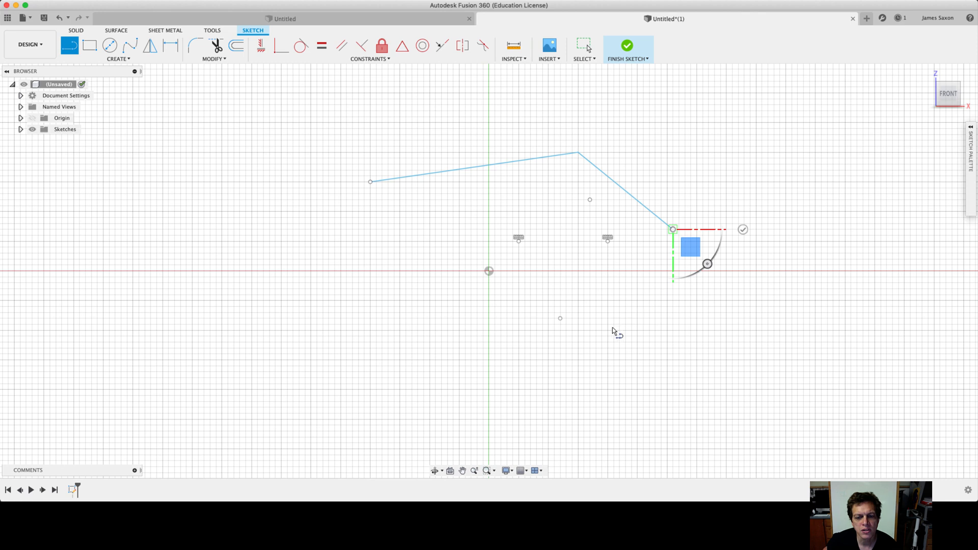
pyautogui.click(602, 342)
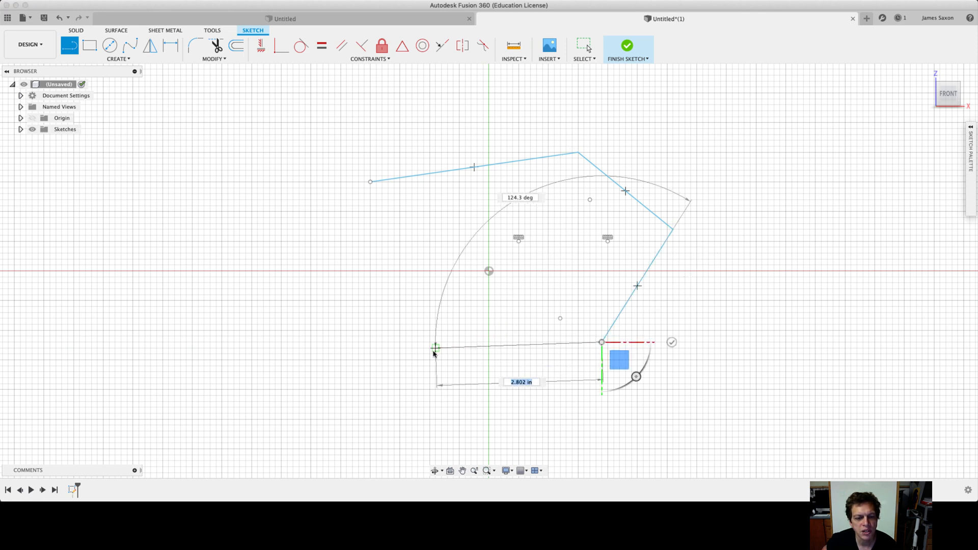
pyautogui.click(412, 342)
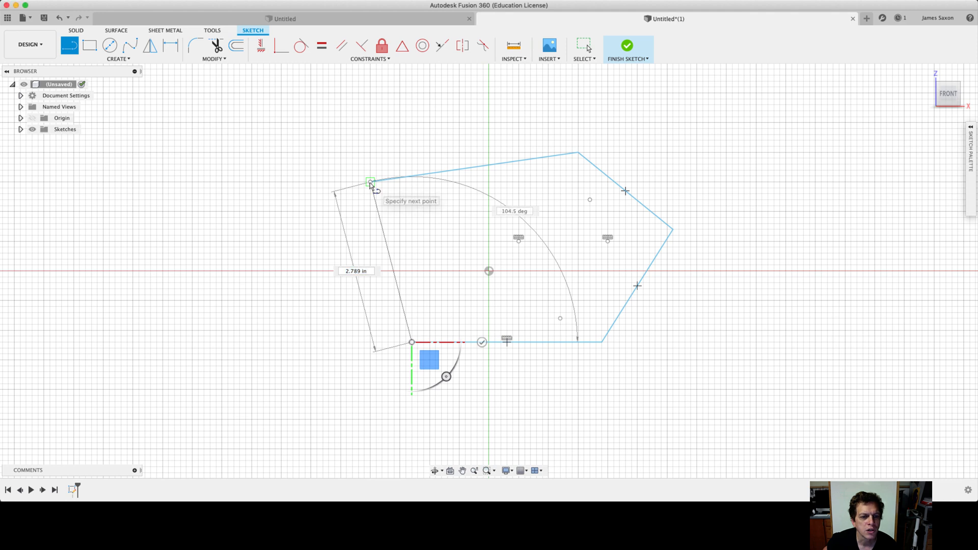
pyautogui.click(371, 182)
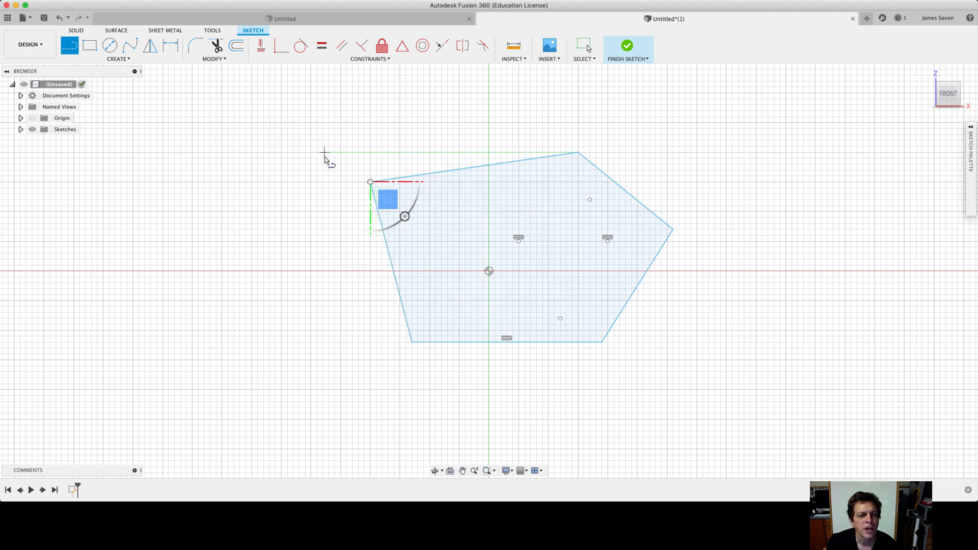
# - Draw an open chain around the polygon: a line about 4.36 in, a tangent arc of about 2.63 in radius, a 1.9 in vertical line and two tangent arcs
pyautogui.click(323, 158)
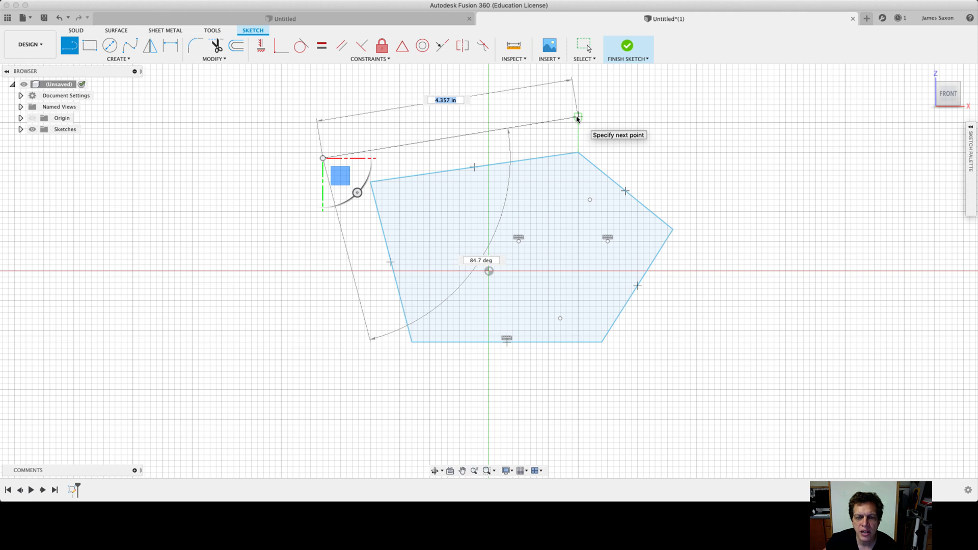
pyautogui.click(577, 117)
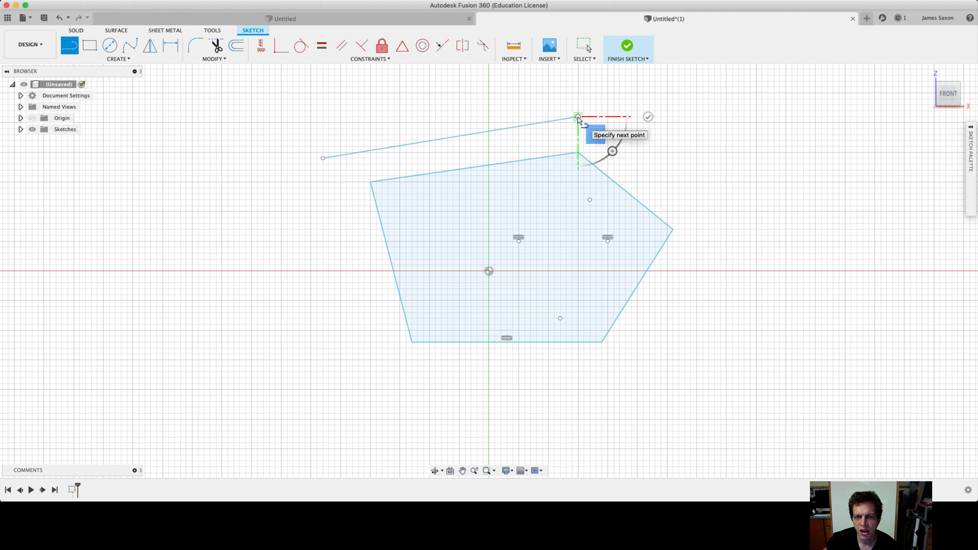
pyautogui.moveTo(578, 119); pyautogui.dragTo(753, 236)
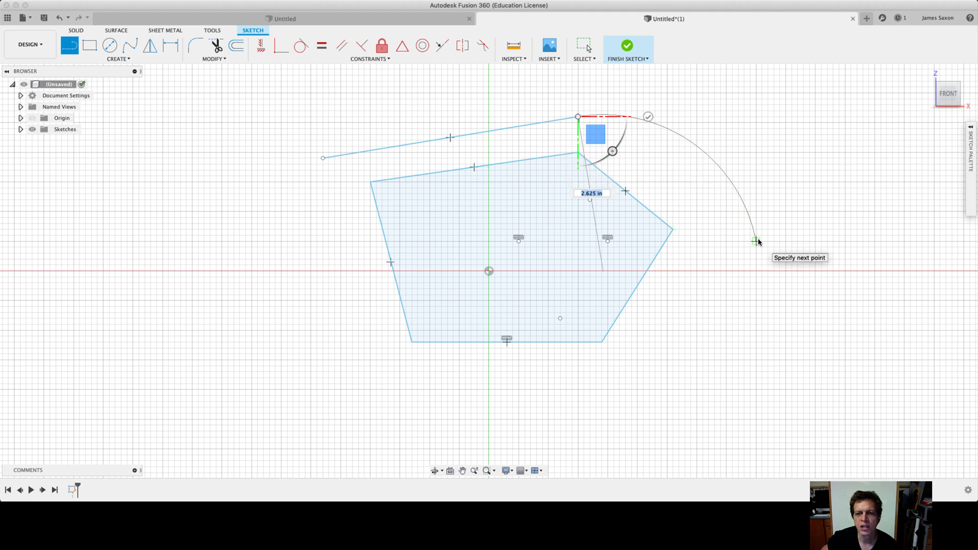
pyautogui.click(756, 241)
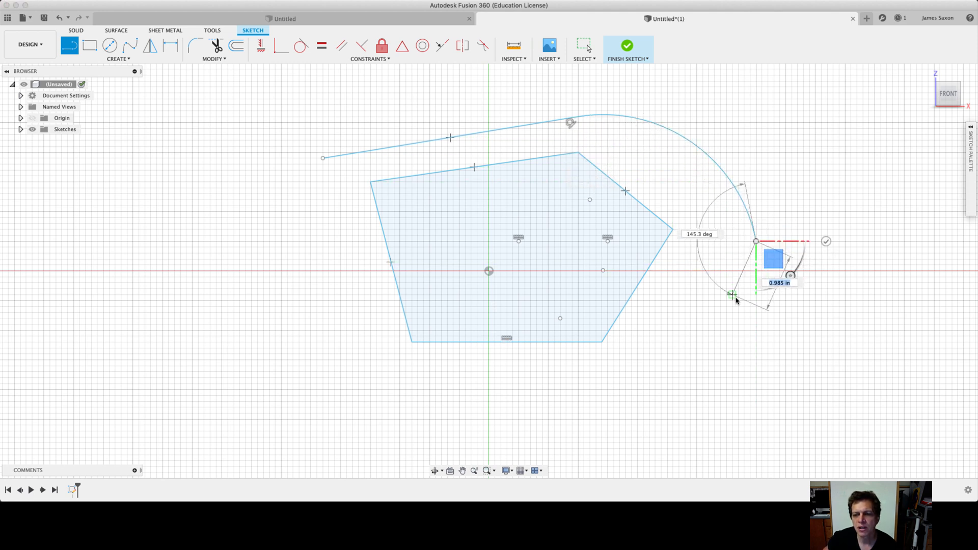
pyautogui.click(755, 355)
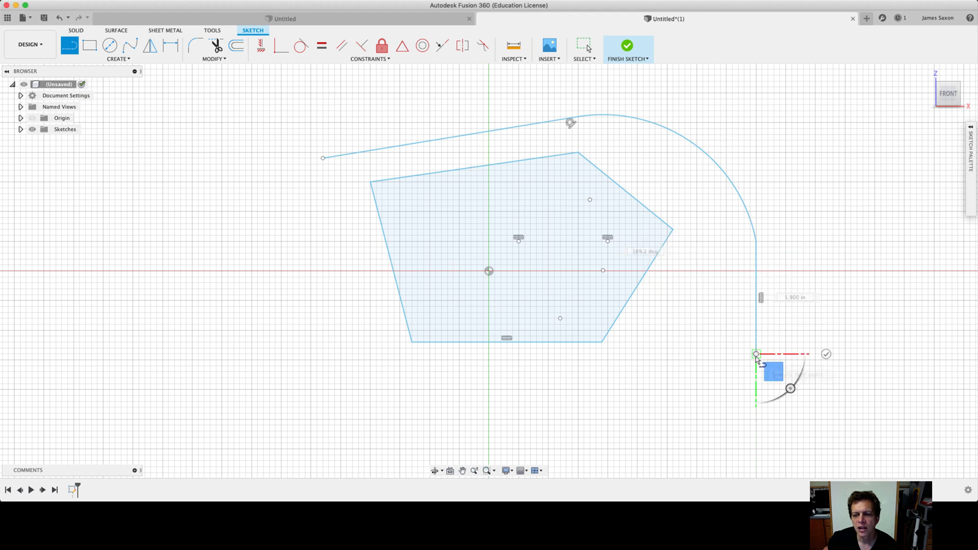
pyautogui.click(660, 421)
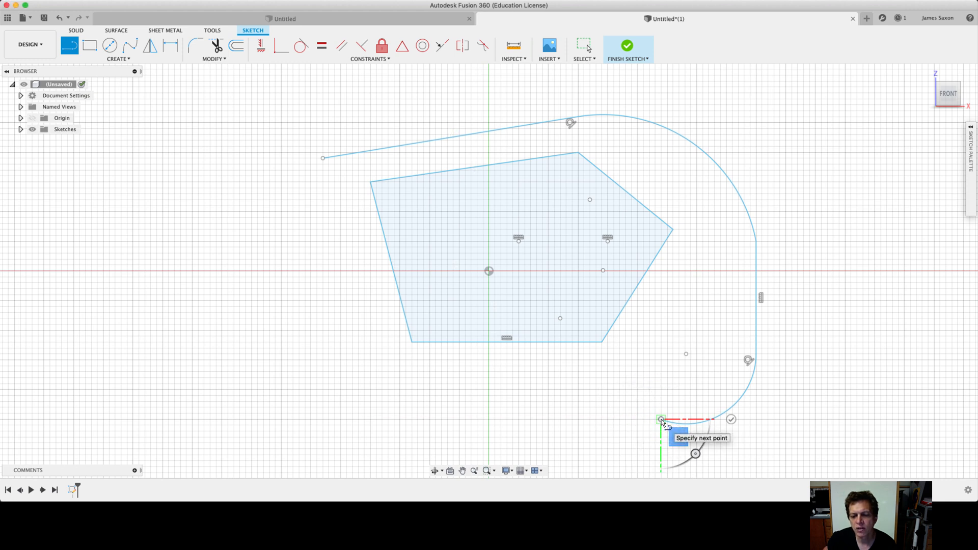
pyautogui.click(550, 419)
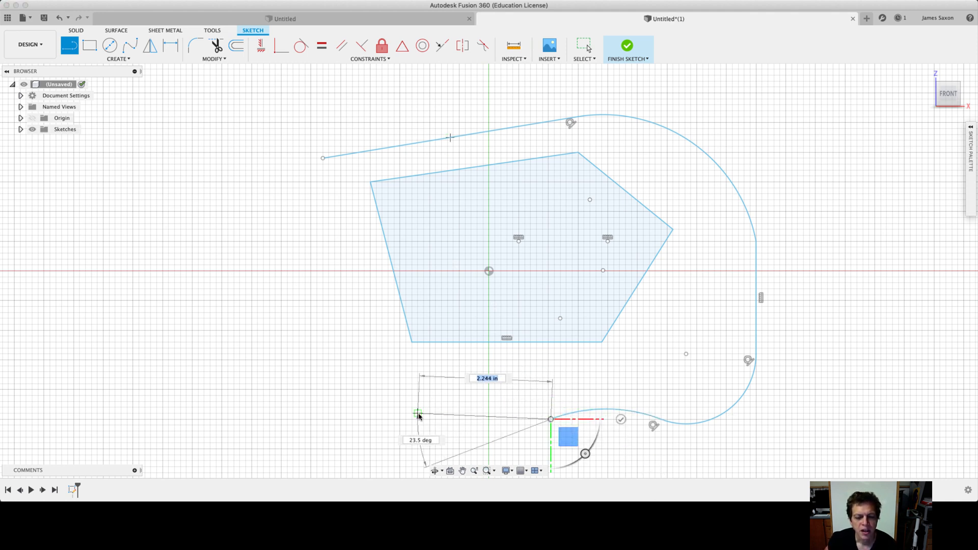
pyautogui.click(620, 419)
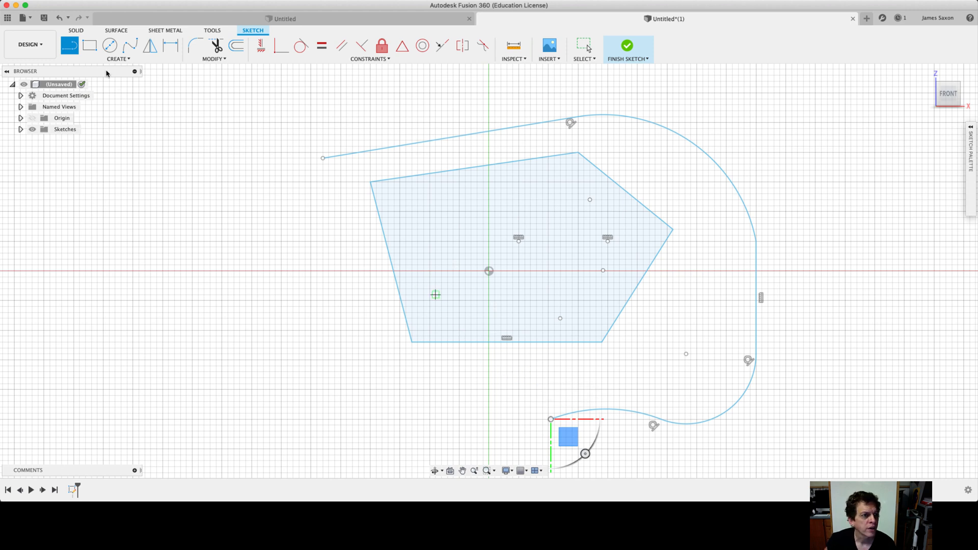
# - Draw a two-point rectangle about 2.5 in wide and 2.6 in high to the left of the polygon
pyautogui.click(93, 48)
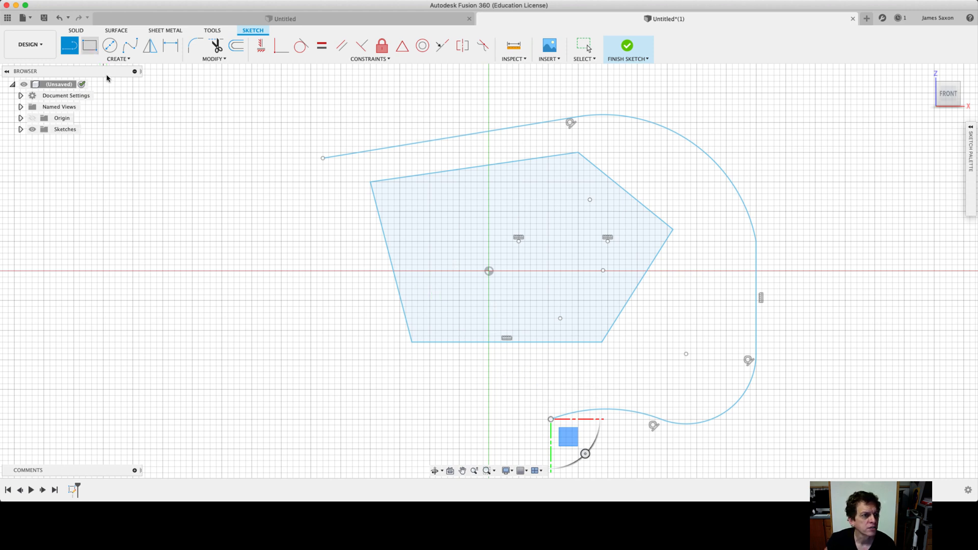
pyautogui.click(133, 182)
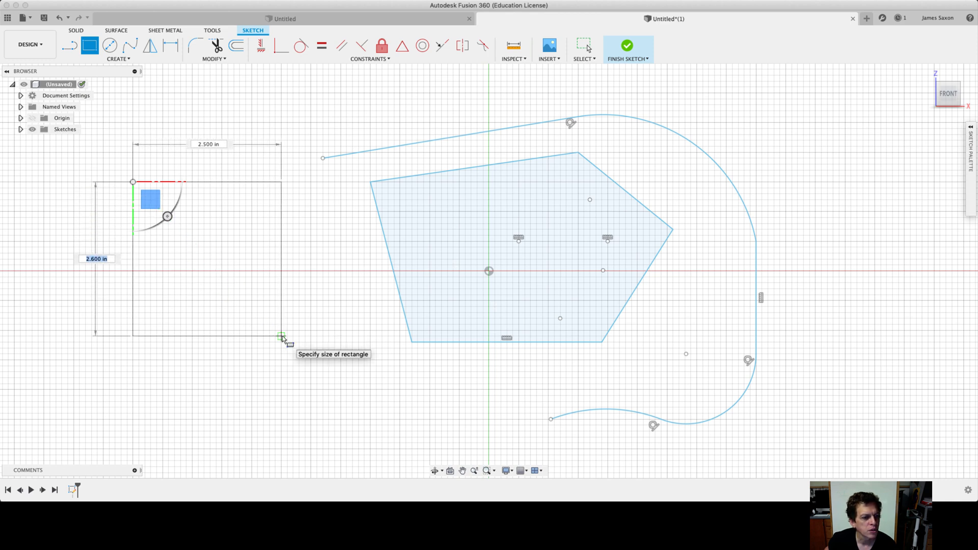
pyautogui.click(282, 336)
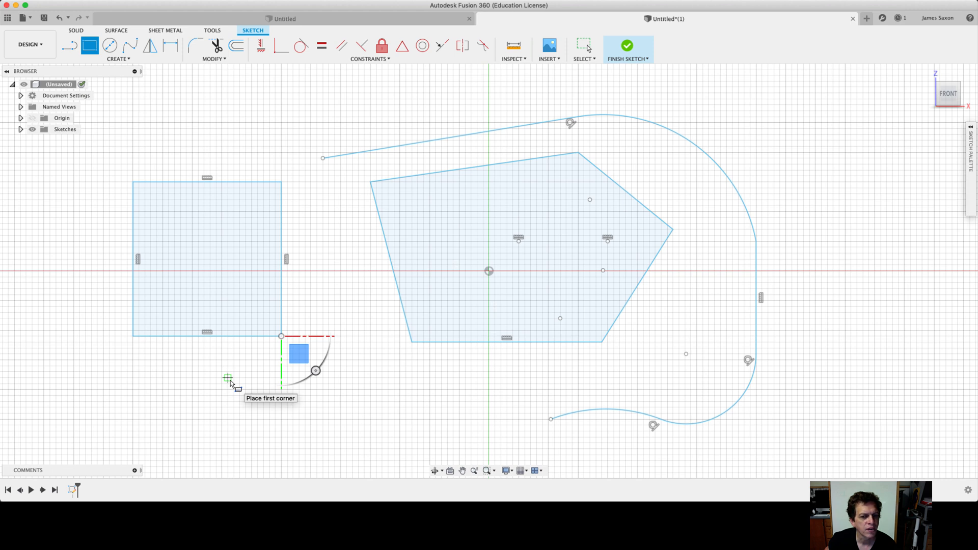
# - Draw a center-diameter circle below the gap between the rectangle and the polygon, reaching the rectangle's lower right corner
pyautogui.click(111, 50)
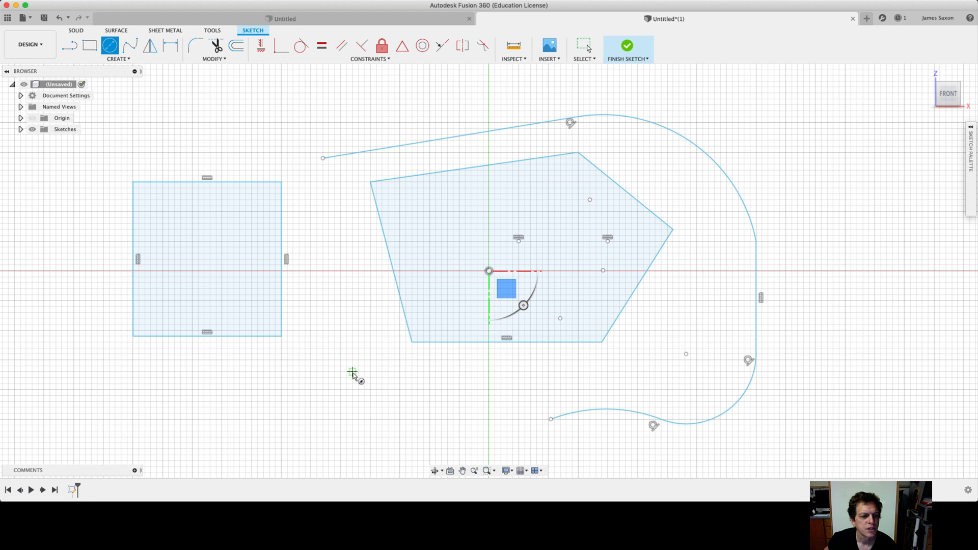
pyautogui.click(341, 389)
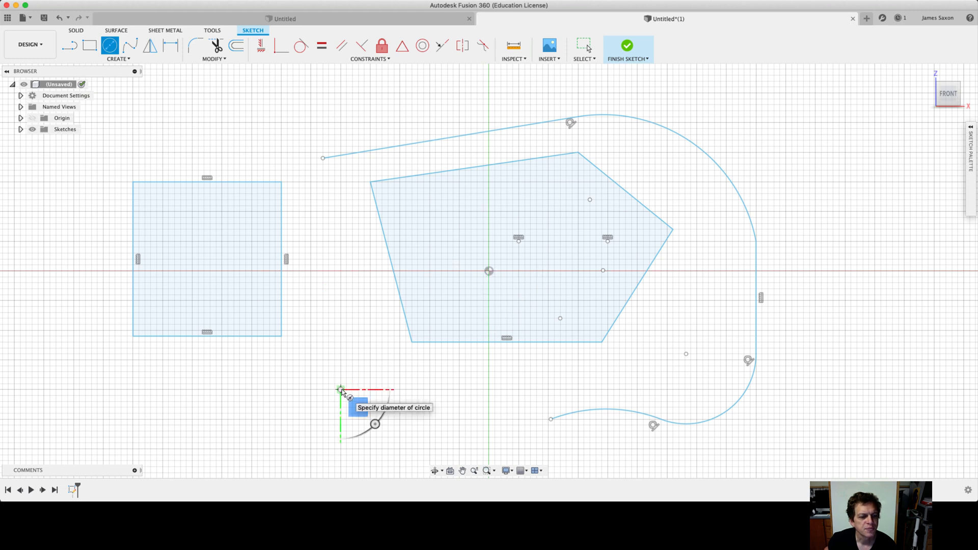
pyautogui.click(418, 390)
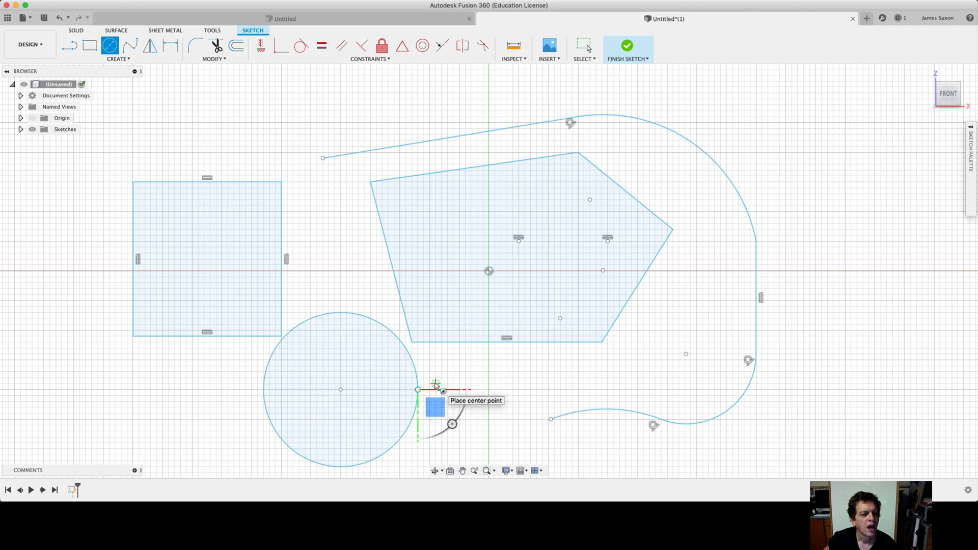
# - Draw an open fit point spline through seven points, running above the rectangle and polygon and down outside the arc chain, ending beyond its lower end
pyautogui.click(127, 60)
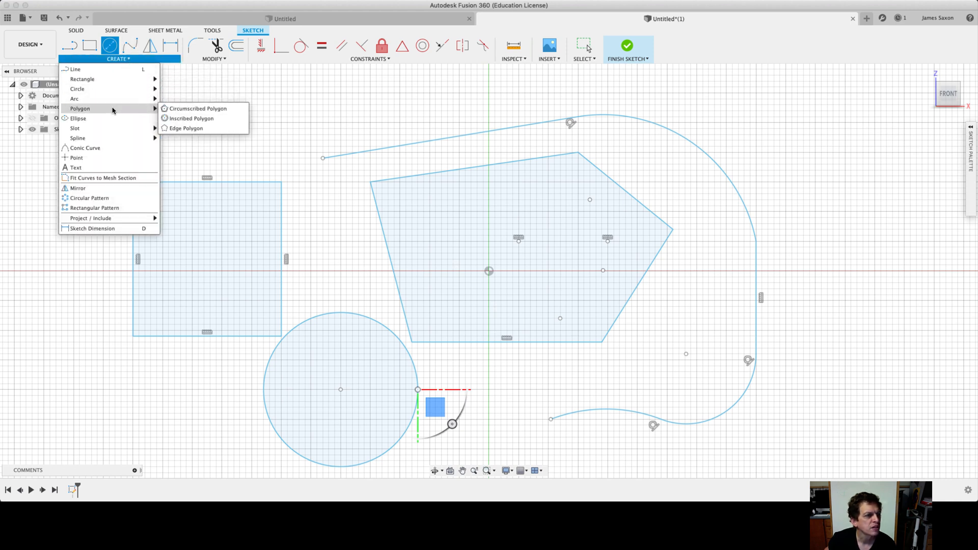
pyautogui.moveTo(111, 139)
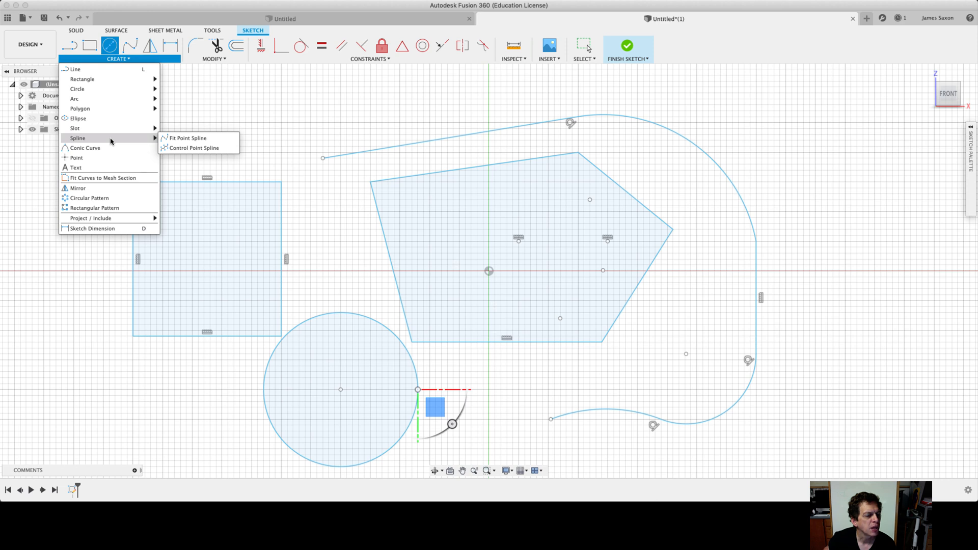
pyautogui.click(179, 139)
pyautogui.click(246, 105)
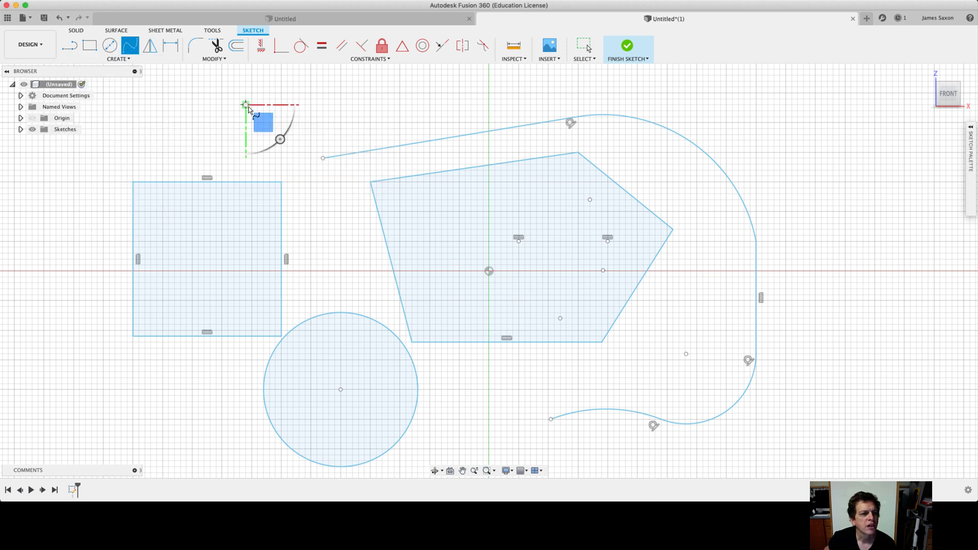
pyautogui.click(388, 110)
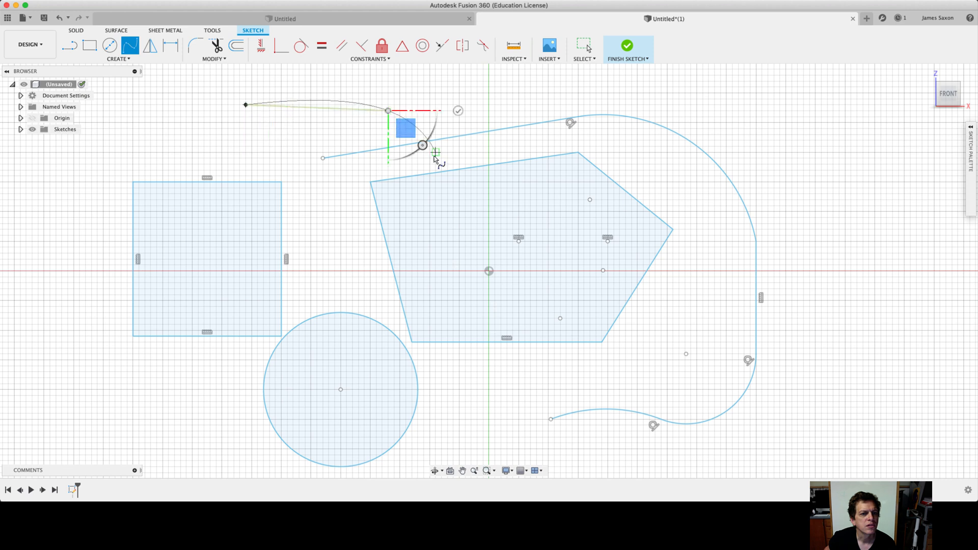
pyautogui.click(525, 81)
pyautogui.click(660, 104)
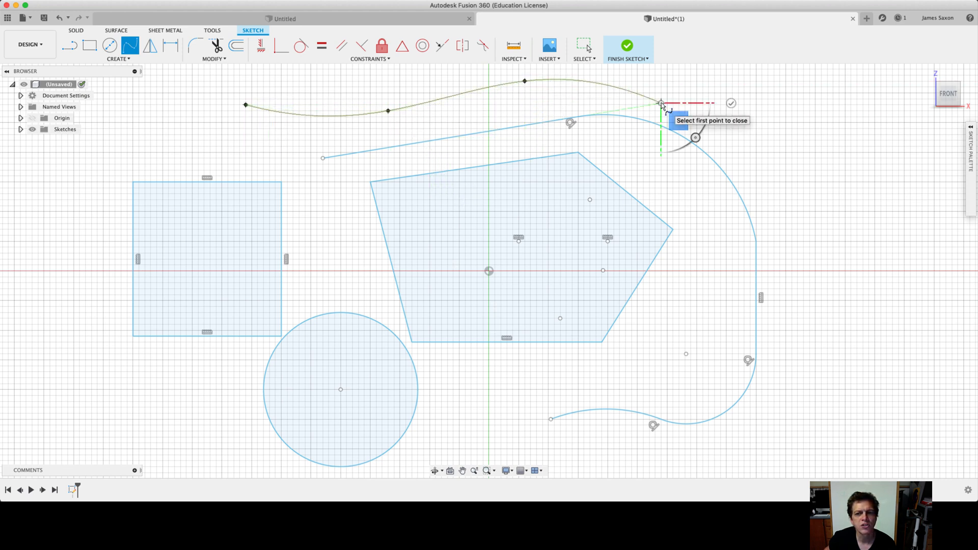
pyautogui.click(798, 229)
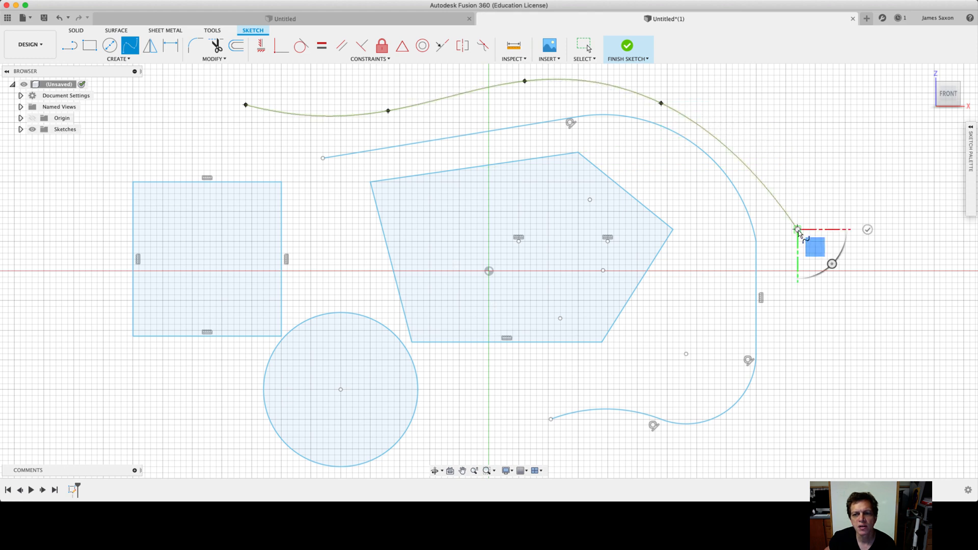
pyautogui.click(803, 389)
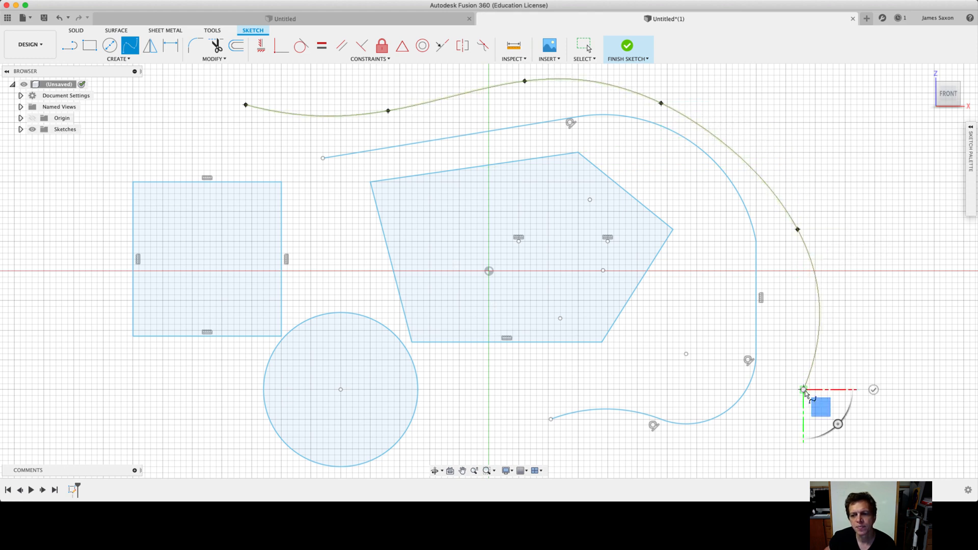
pyautogui.doubleClick(892, 344)
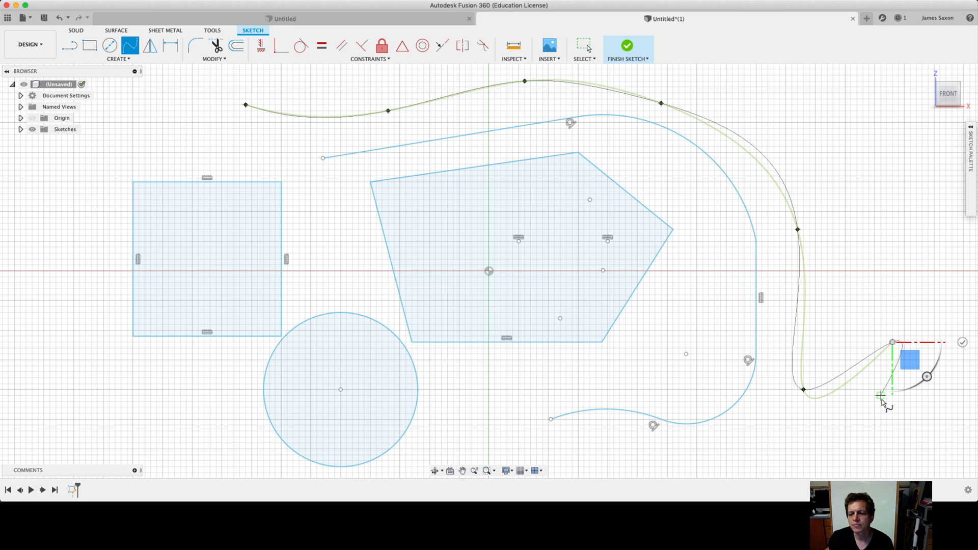
pyautogui.click(961, 342)
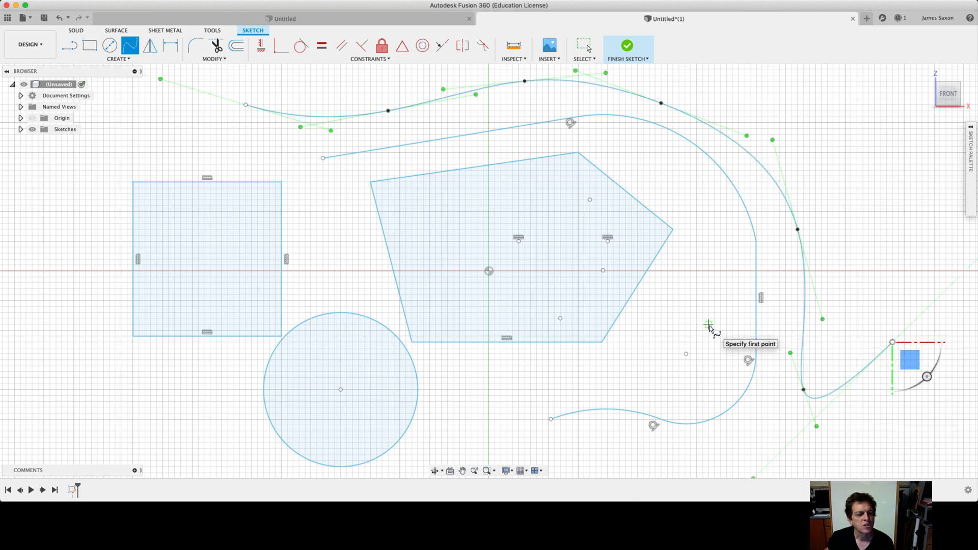